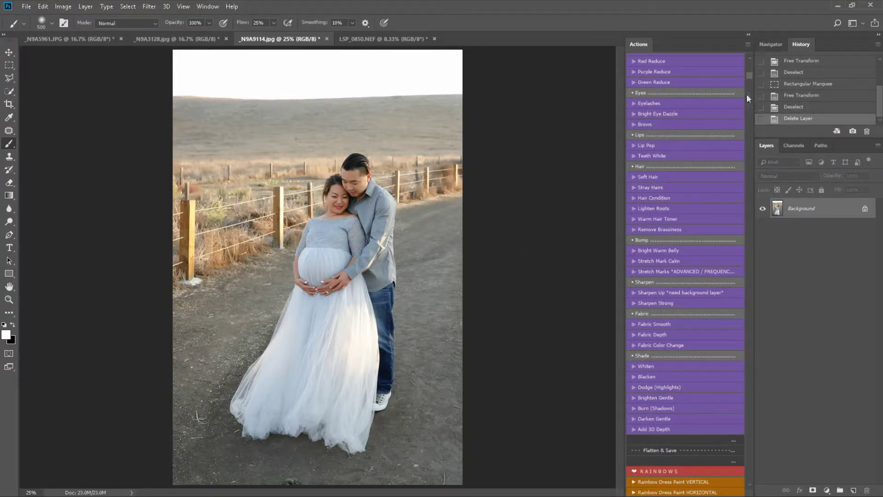
Zoom out to view the whole photo and run the Outdoor - Balance action.
scroll(747, 93, "up", 10)
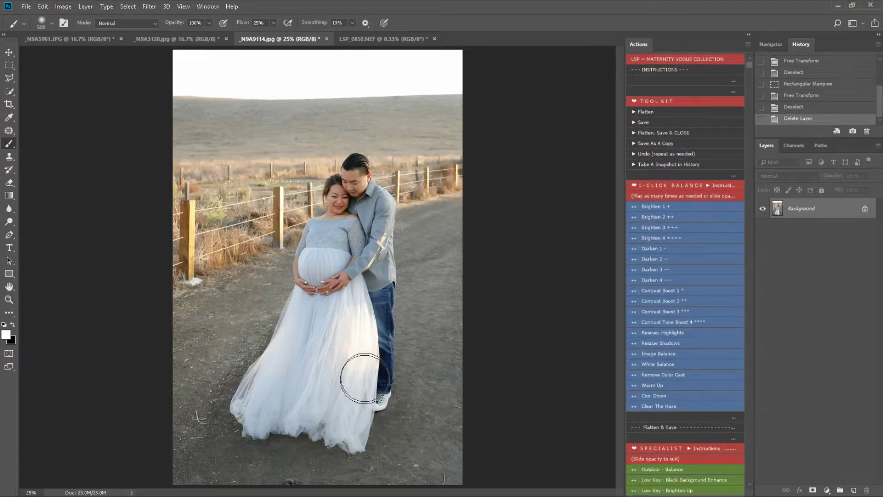
key("z")
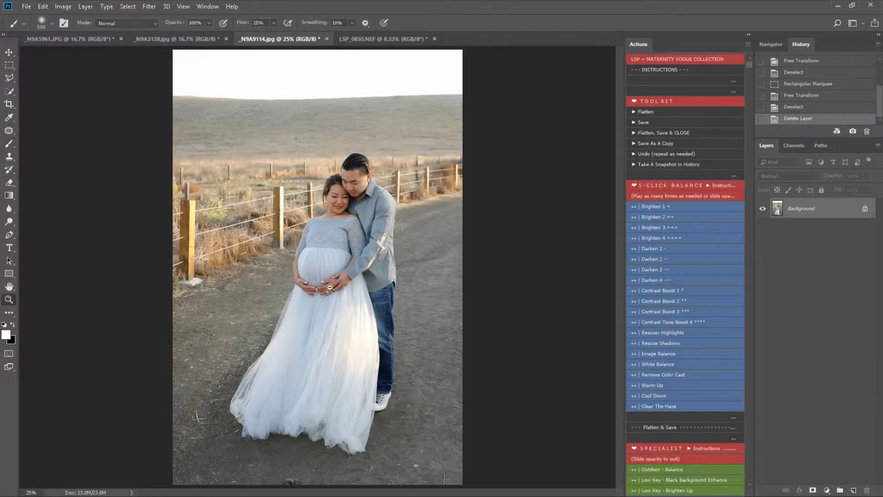
mouse_move(330, 288)
left_mouse_down()
mouse_move(386, 288)
mouse_move(318, 288)
left_mouse_up()
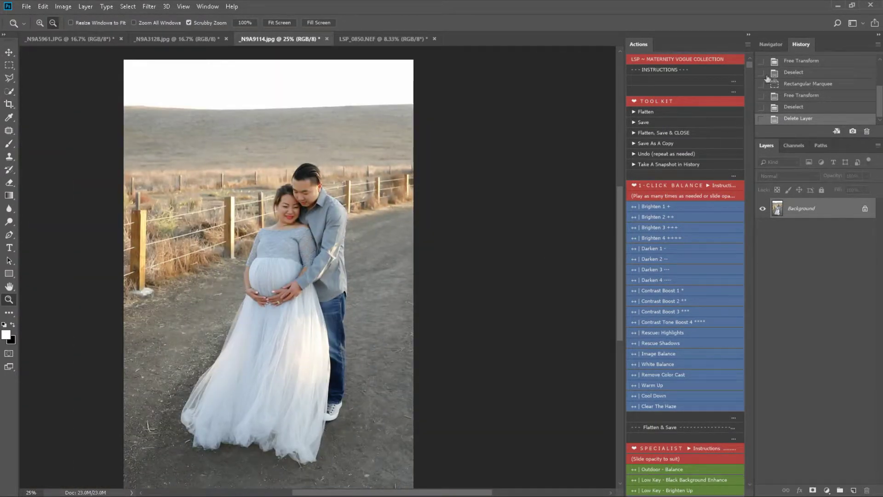
scroll(678, 330, "down", 6)
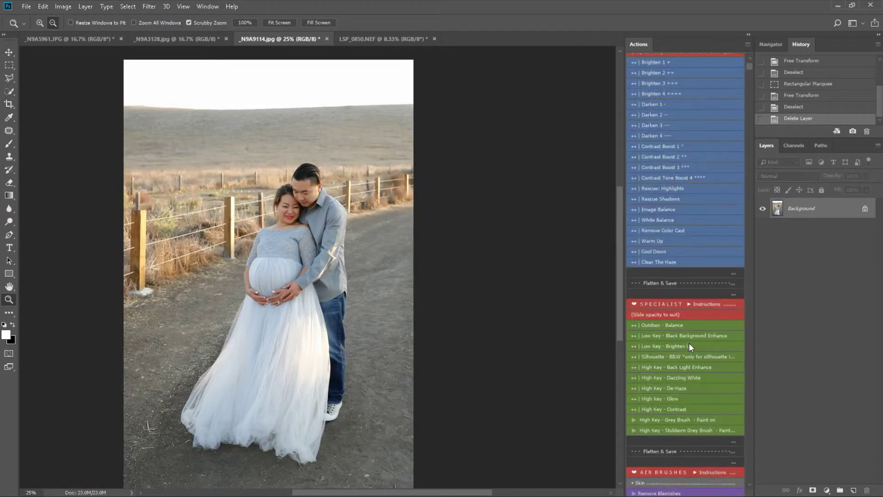
scroll(690, 340, "down", 1)
left_click(697, 300)
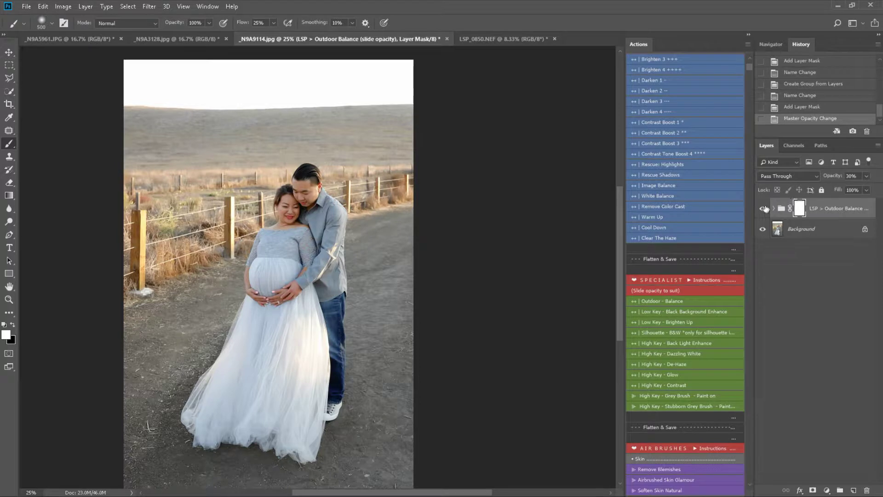
Compare the Outdoor Balance group on and off, then lower its opacity toward 38%.
left_click(763, 209)
left_click(763, 209)
left_click(867, 175)
left_click_drag(844, 186, 856, 185)
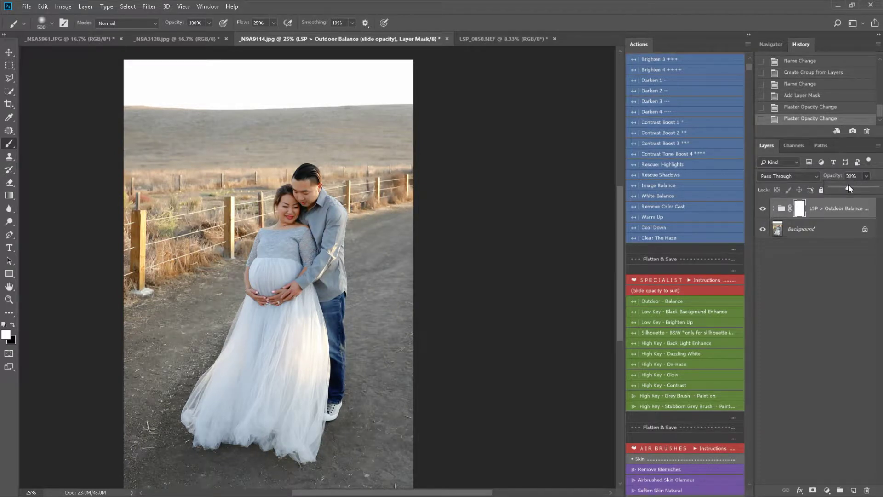
Settle the group at 38% opacity, then flatten the image into one Background layer.
left_click(837, 213)
scroll(652, 333, "down", 2)
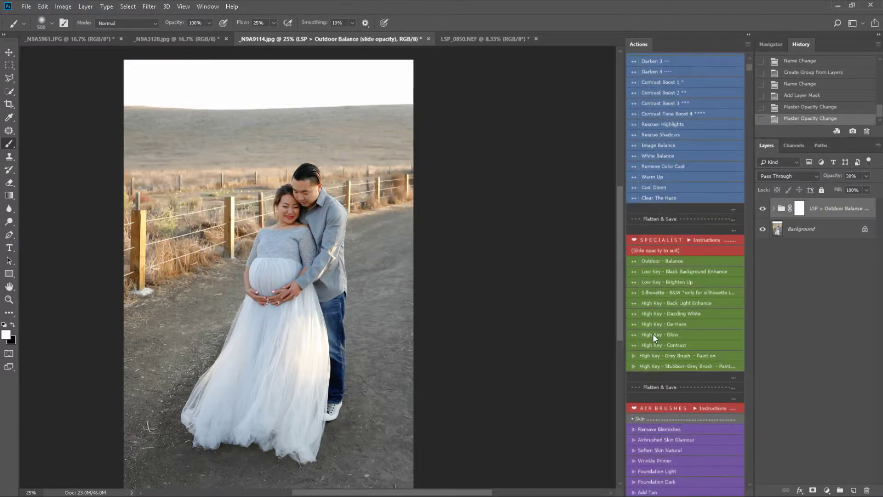
scroll(652, 333, "down", 7)
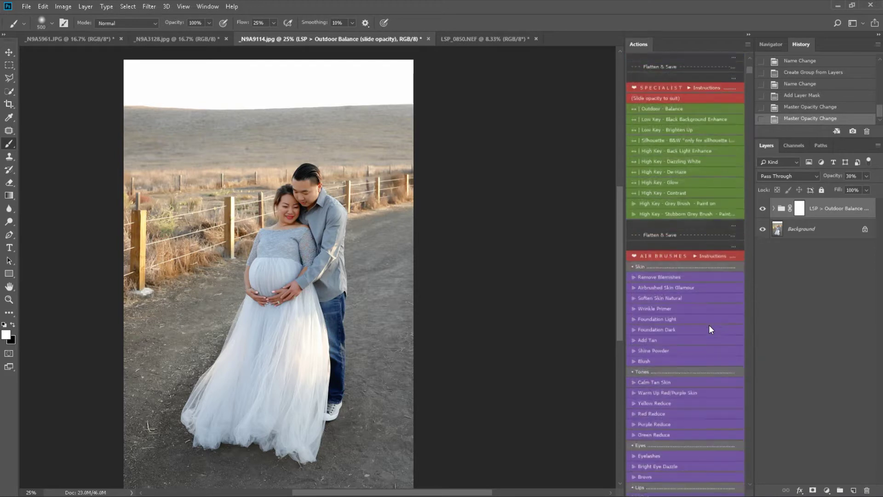
scroll(709, 327, "down", 9)
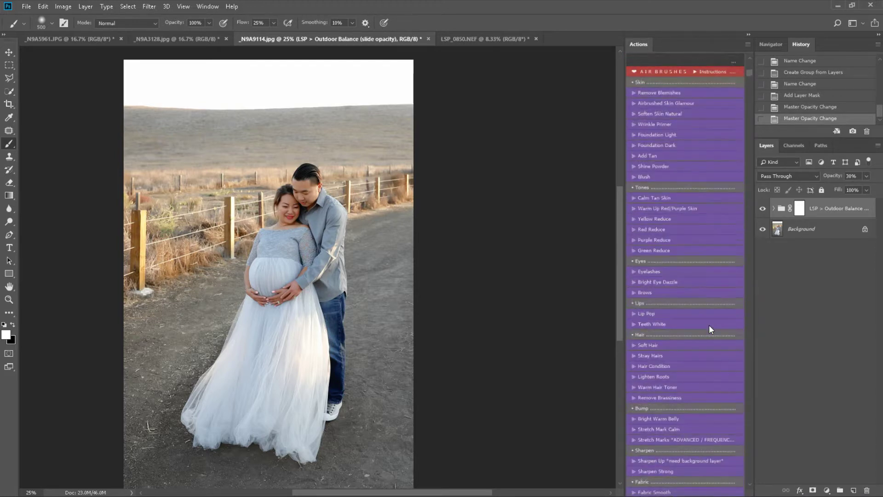
scroll(709, 326, "down", 9)
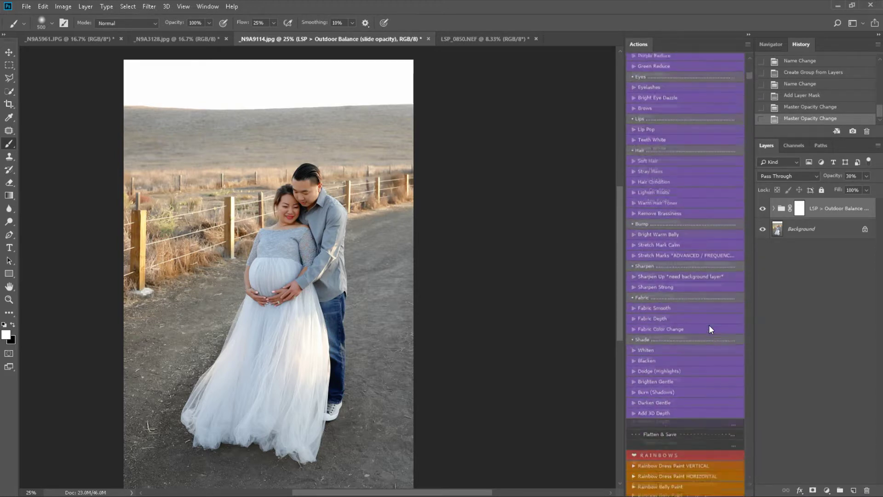
scroll(709, 326, "down", 10)
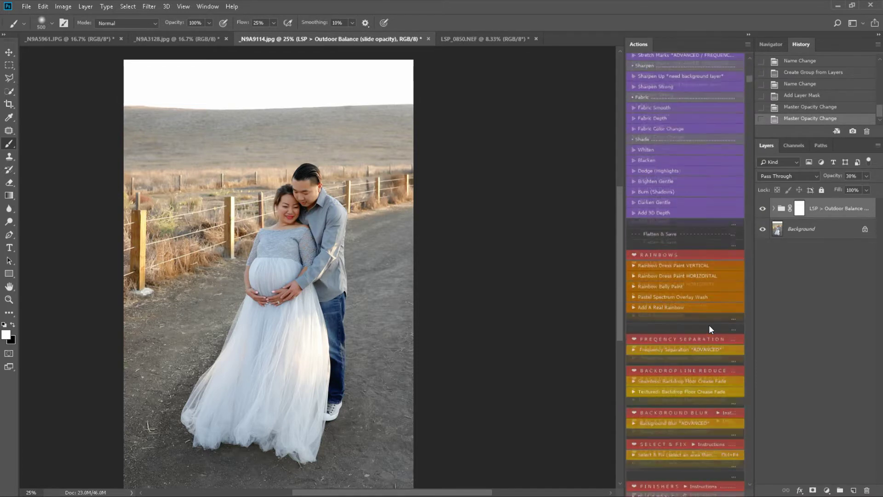
scroll(709, 328, "down", 9)
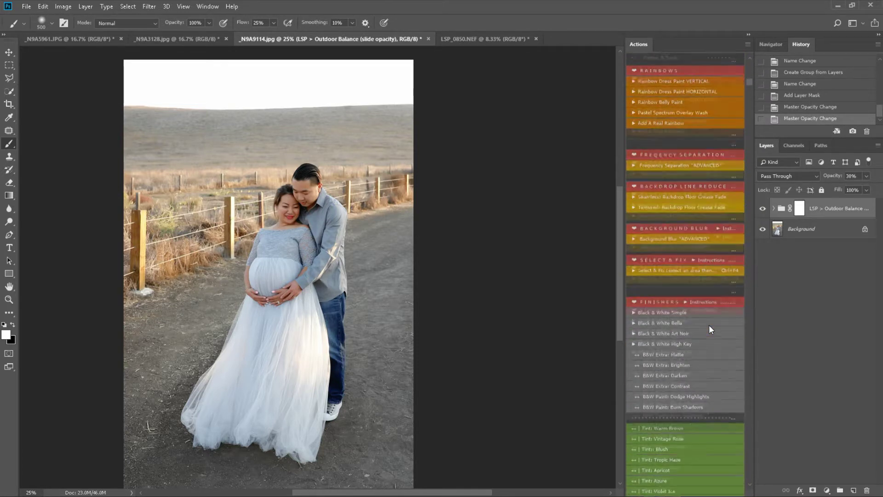
scroll(710, 328, "down", 9)
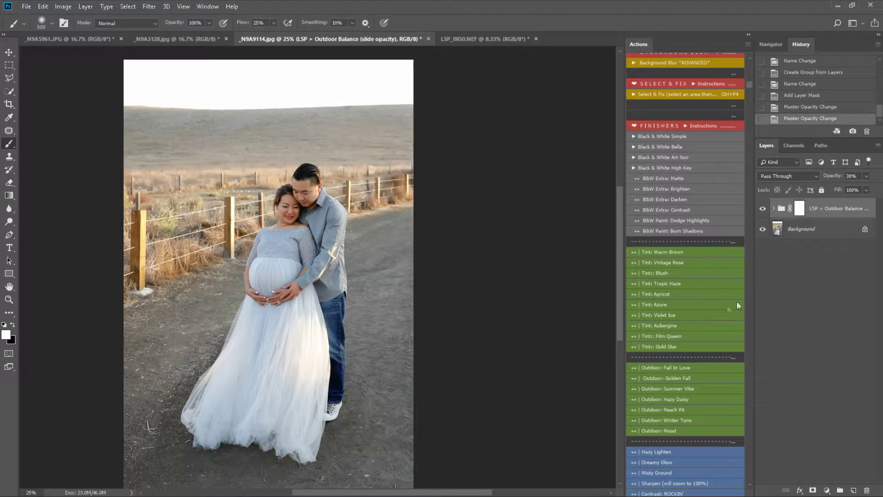
right_click(815, 230)
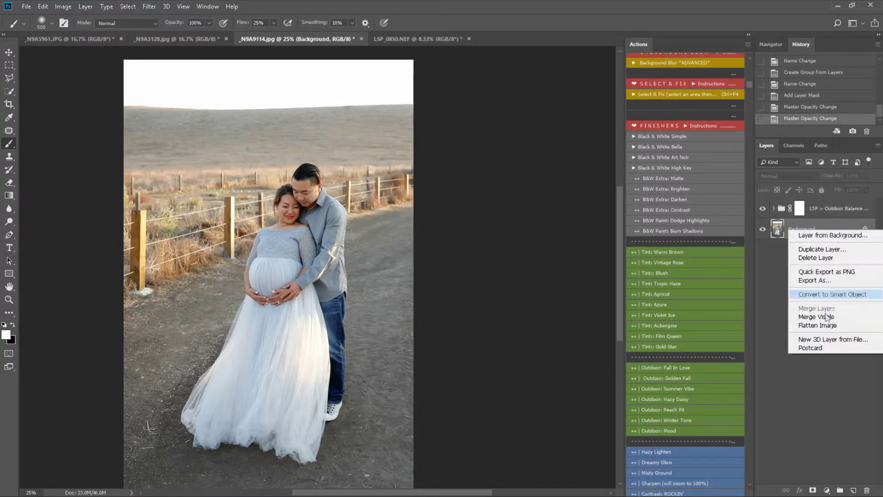
left_click(823, 325)
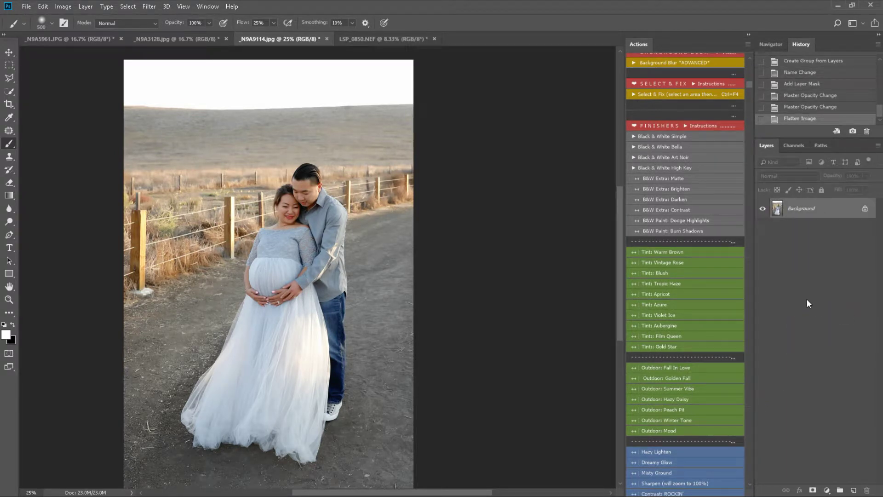
scroll(707, 306, "down", 1)
scroll(706, 308, "down", 2)
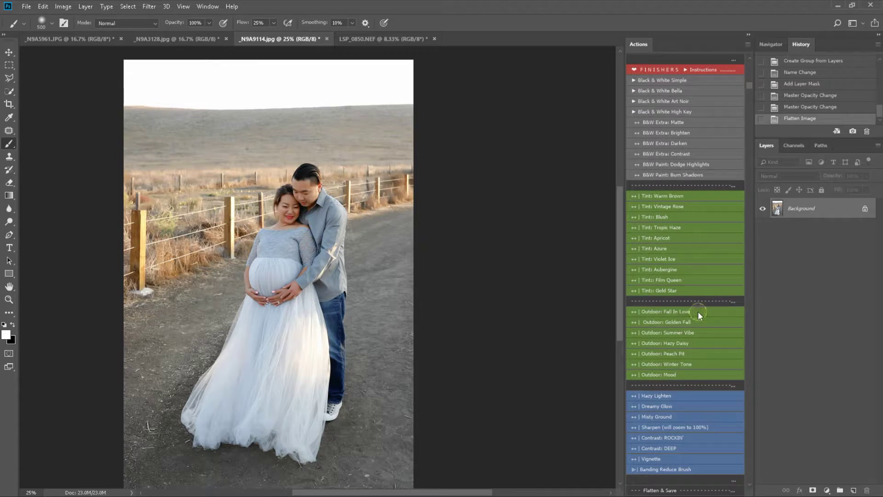
left_click(697, 311)
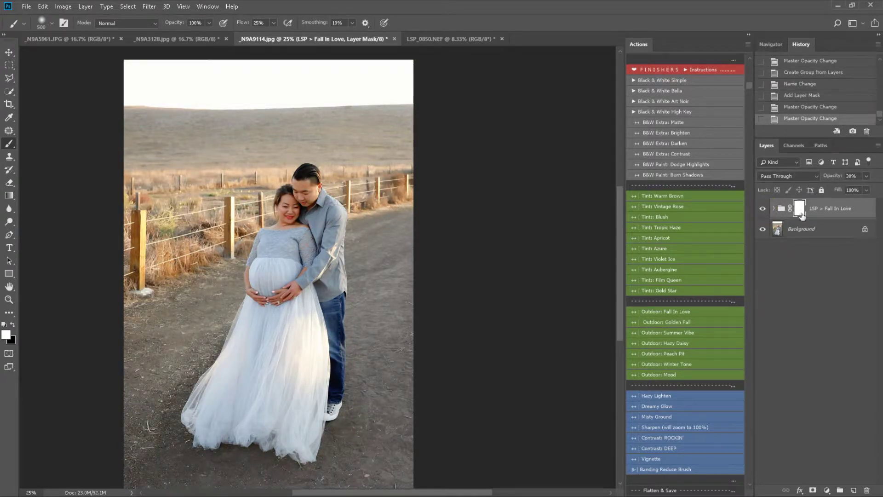
left_click_drag(838, 208, 866, 490)
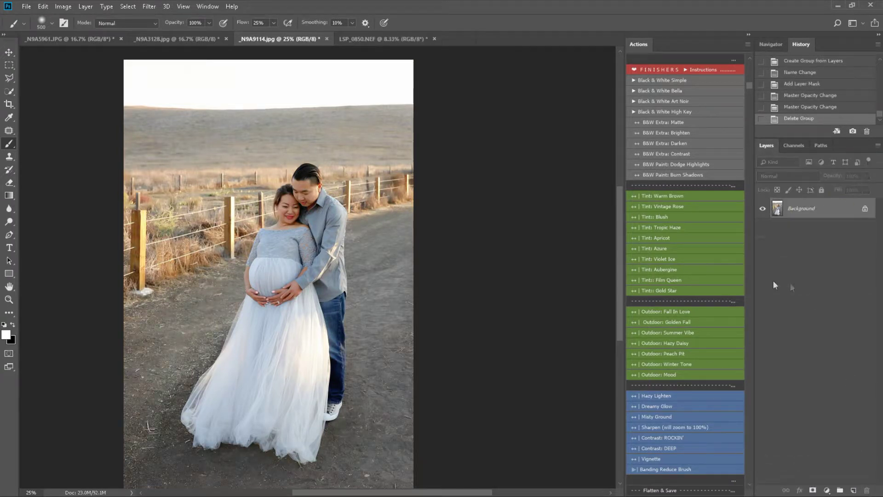
left_click(709, 318)
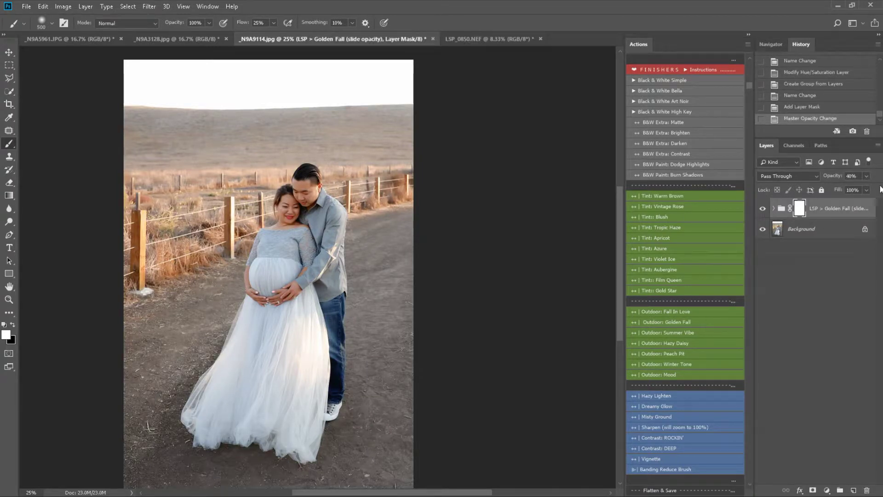
left_click(866, 175)
left_click_drag(847, 188, 854, 187)
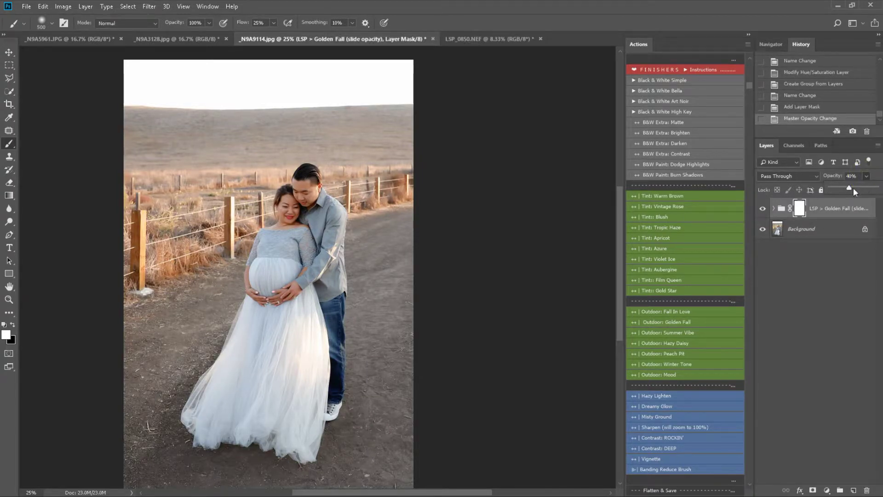
left_click(762, 207)
left_click(762, 208)
left_click(867, 175)
left_click_drag(854, 187, 867, 490)
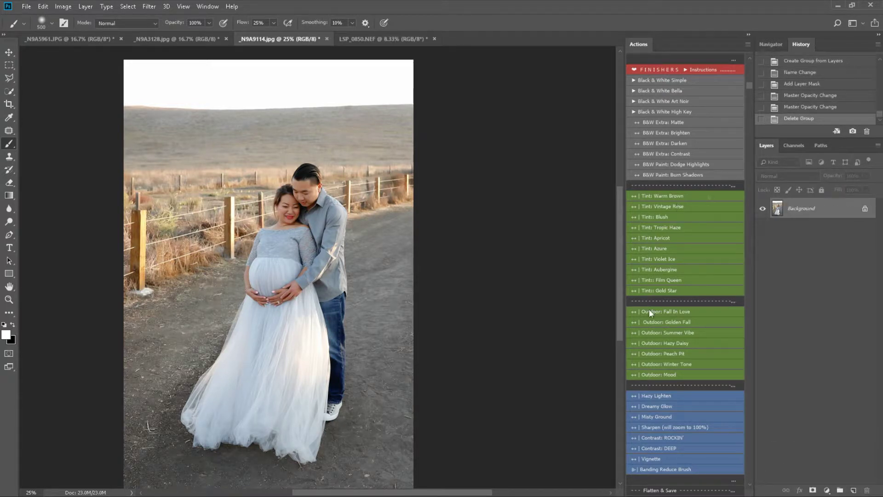
left_click(653, 332)
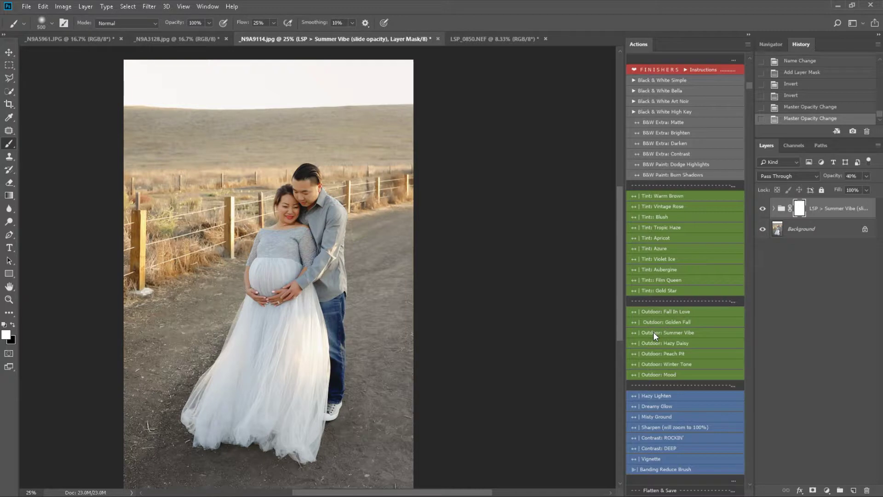
left_click(763, 209)
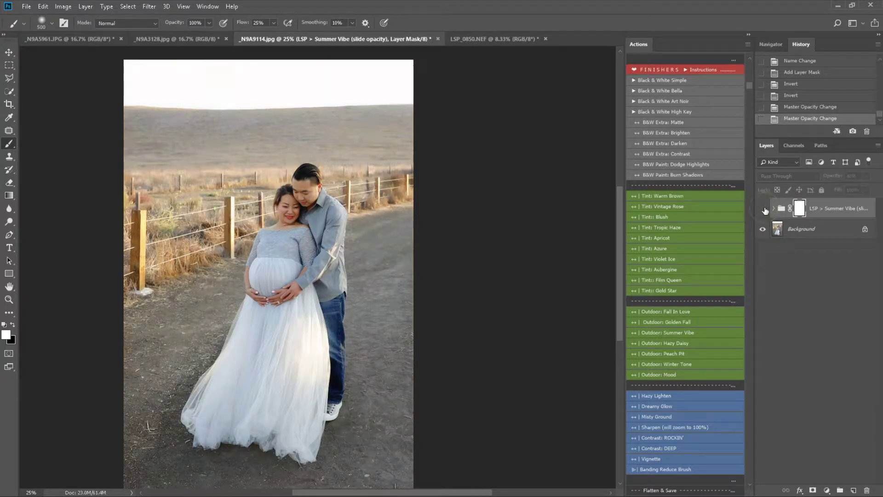
left_click(764, 209)
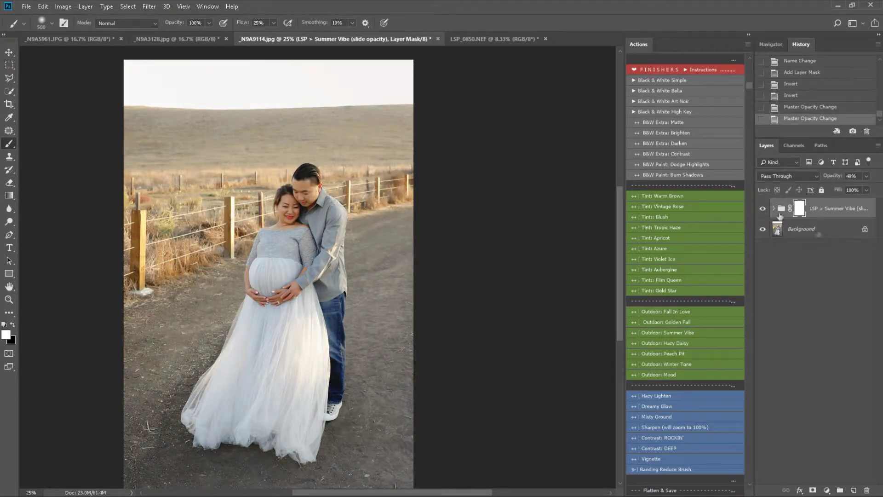
left_click(762, 208)
left_click(763, 208)
left_click_drag(855, 211, 866, 490)
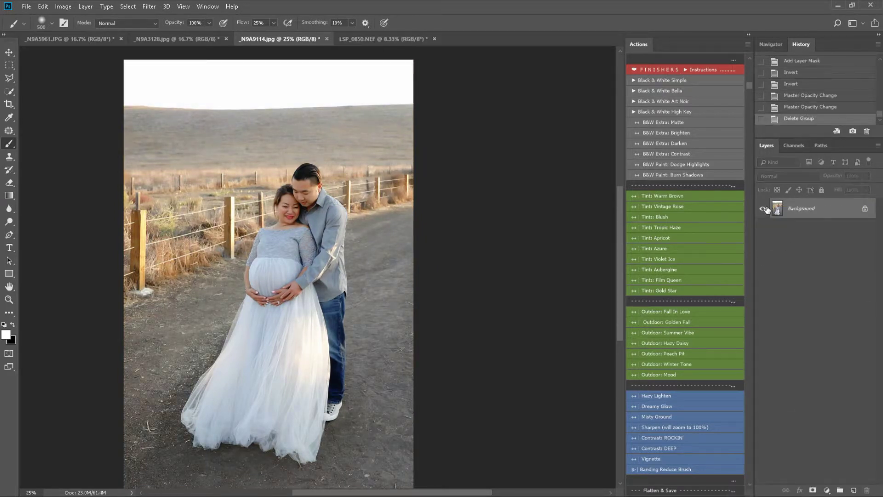
Apply the Outdoor: Golden Fall finish again and delete the LSP > Hazy Daisy group.
left_click(697, 321)
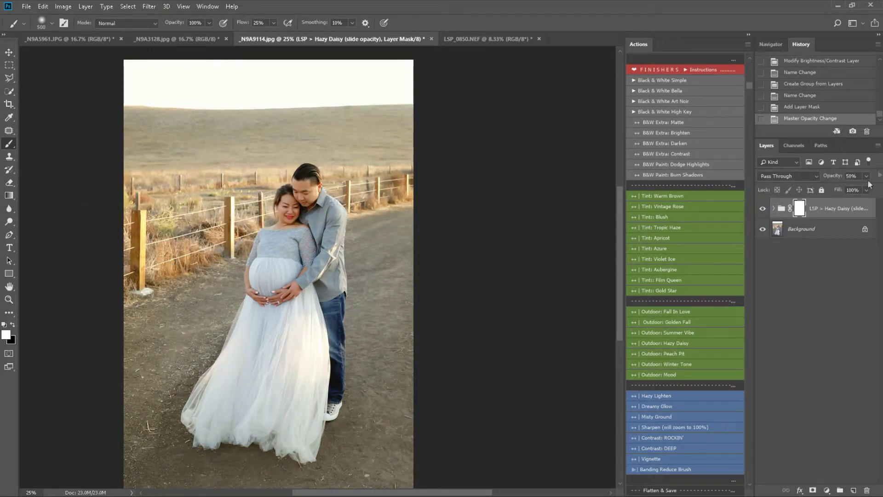
left_click_drag(851, 208, 866, 490)
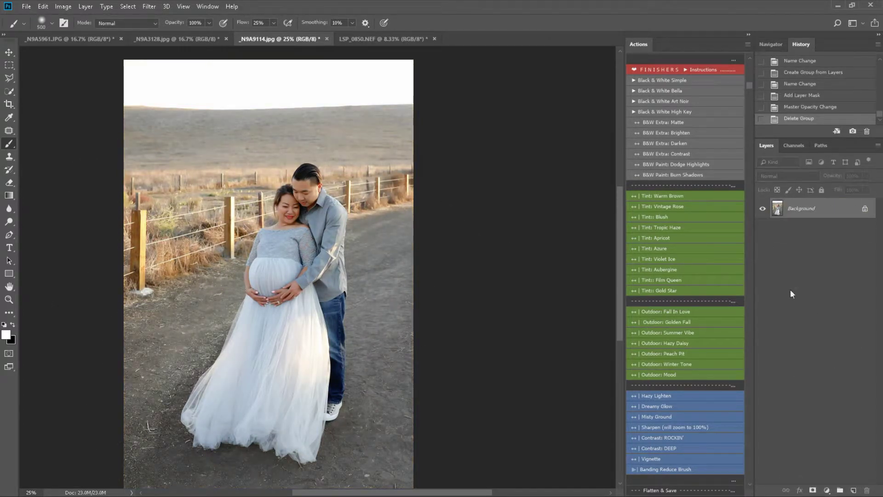
Apply the Outdoor: Peach Pit finish, compare it on and off, and leave it hidden.
left_click(666, 350)
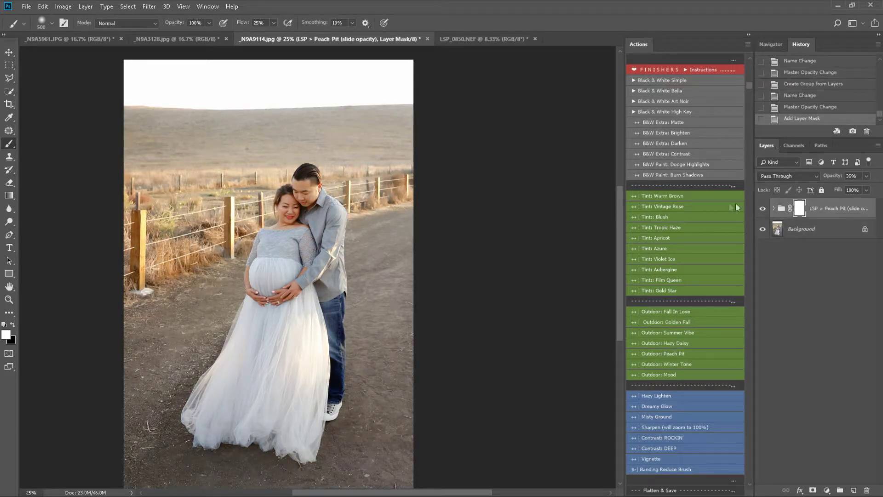
left_click(763, 209)
left_click(764, 215)
left_click_drag(825, 208, 818, 232)
left_click(762, 208)
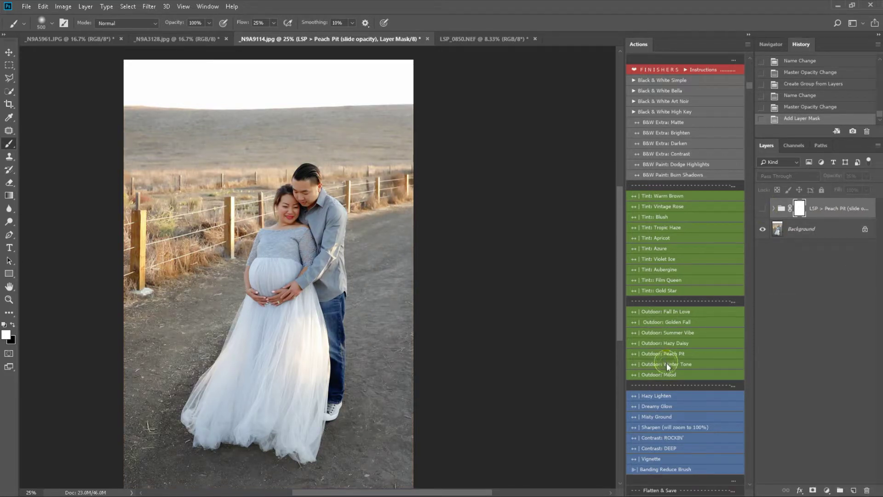
Try the Outdoor: Winter Tone finish, then drag its group to the trash.
left_click(682, 394)
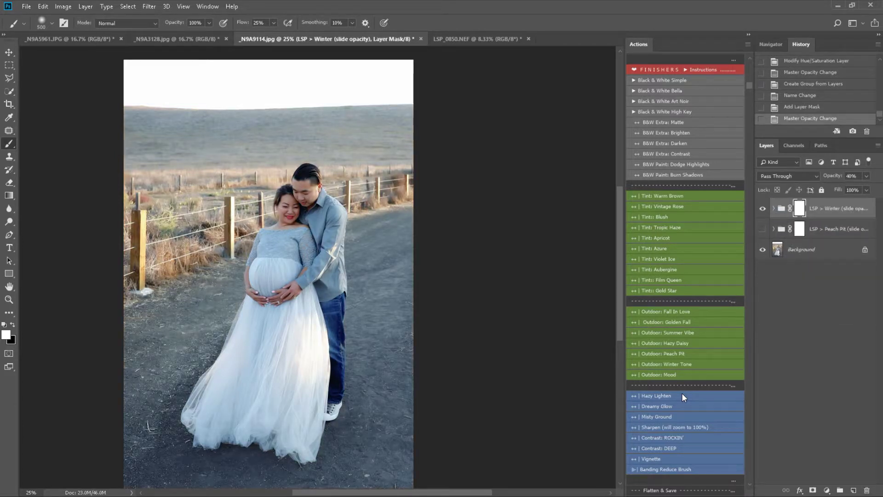
left_click(866, 175)
left_click_drag(836, 185, 869, 491)
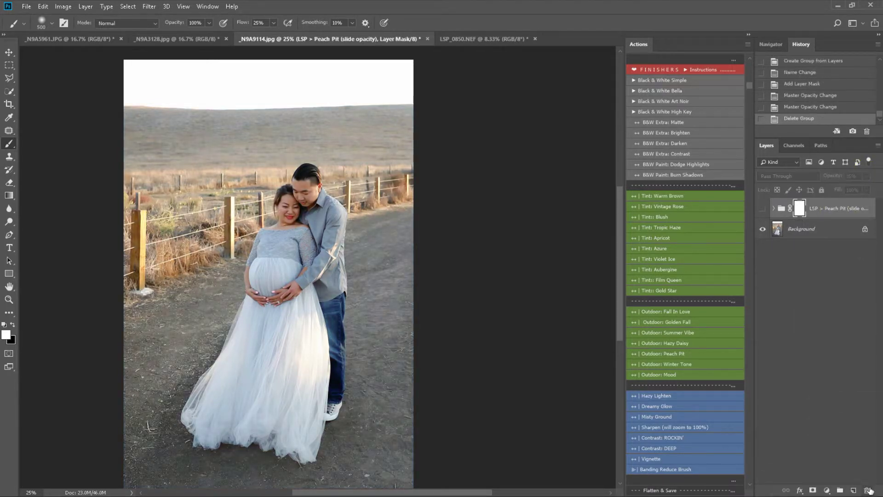
Apply the Outdoor: Mood finish at 25% opacity and toggle it to compare.
left_click(686, 374)
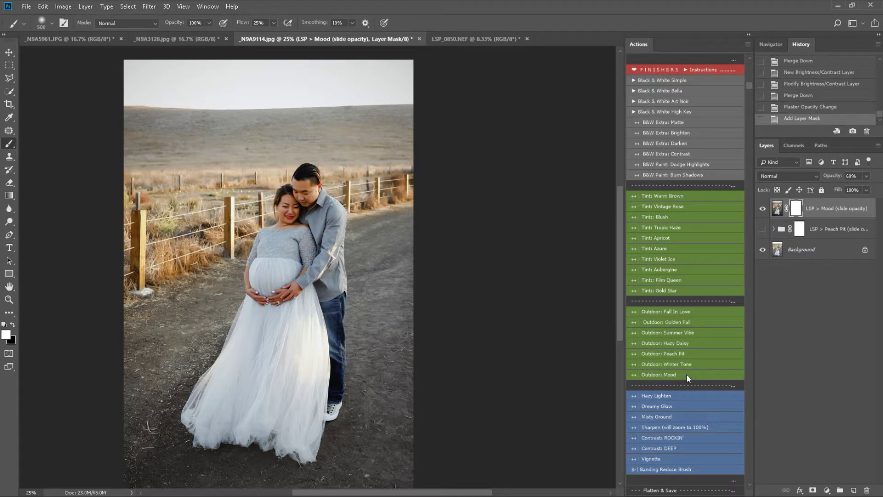
left_click(866, 176)
left_click_drag(833, 184, 843, 183)
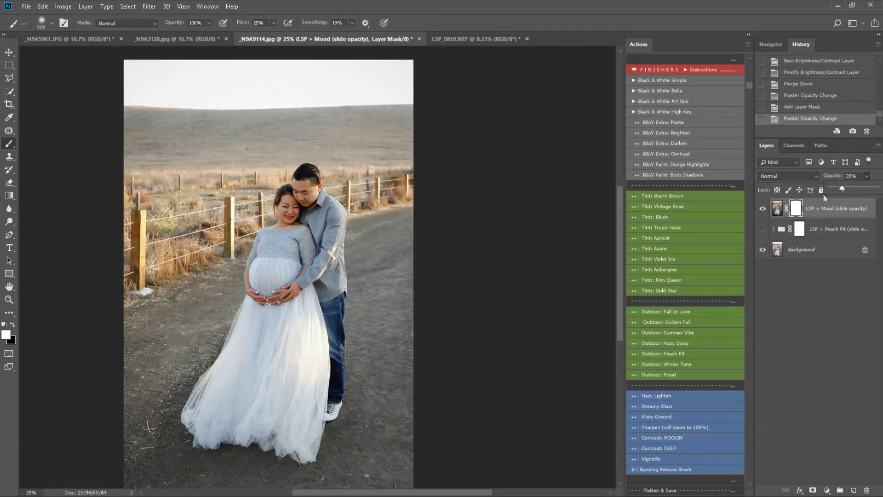
left_click(763, 209)
left_click(762, 209)
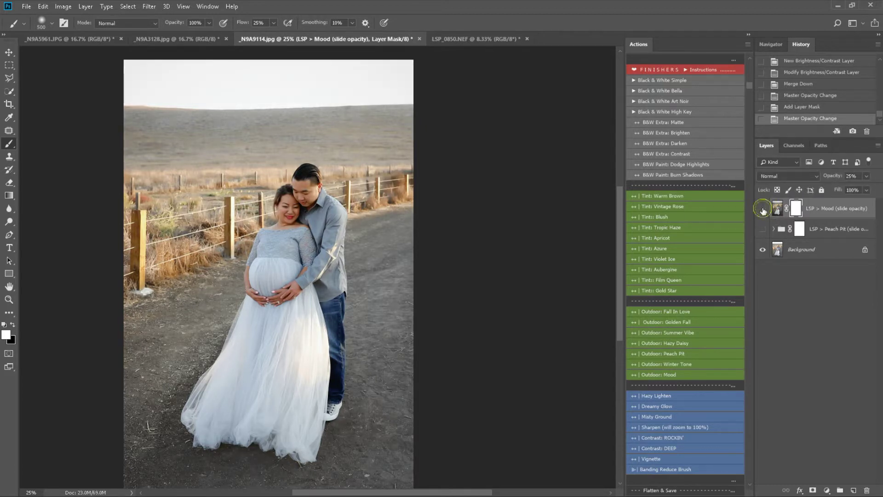
left_click(762, 209)
left_click(762, 210)
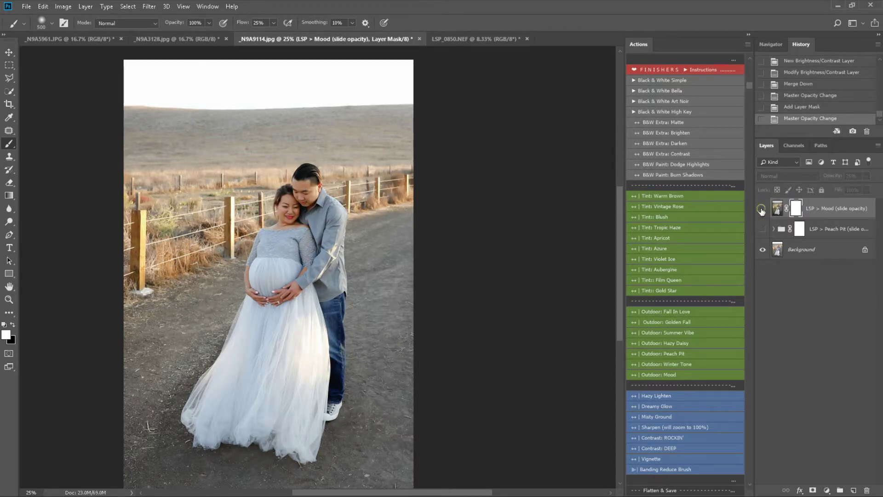
left_click(761, 210)
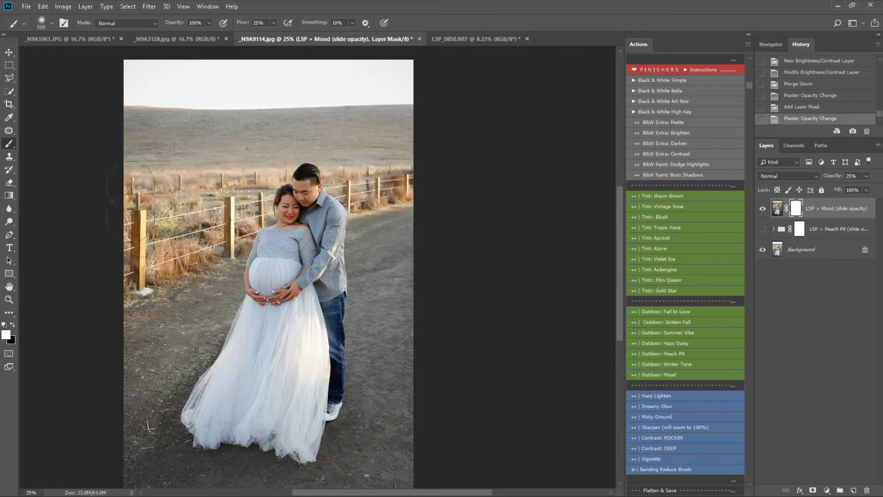
Delete the Mood group, then briefly show and re-hide the Peach Pit group.
left_click_drag(834, 215, 867, 490)
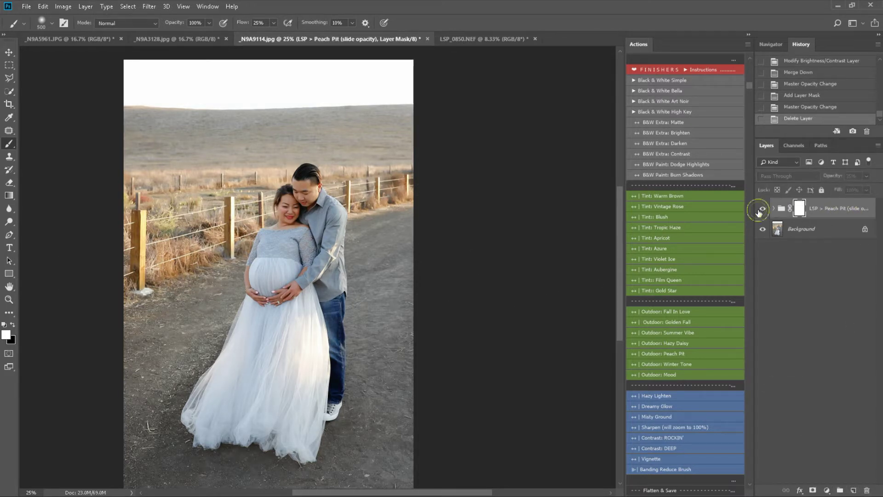
left_click(762, 208)
left_click(762, 210)
Apply Black & White Bella, add Matte, Darken and Contrast extras, and hide those three layers.
scroll(658, 243, "up", 2)
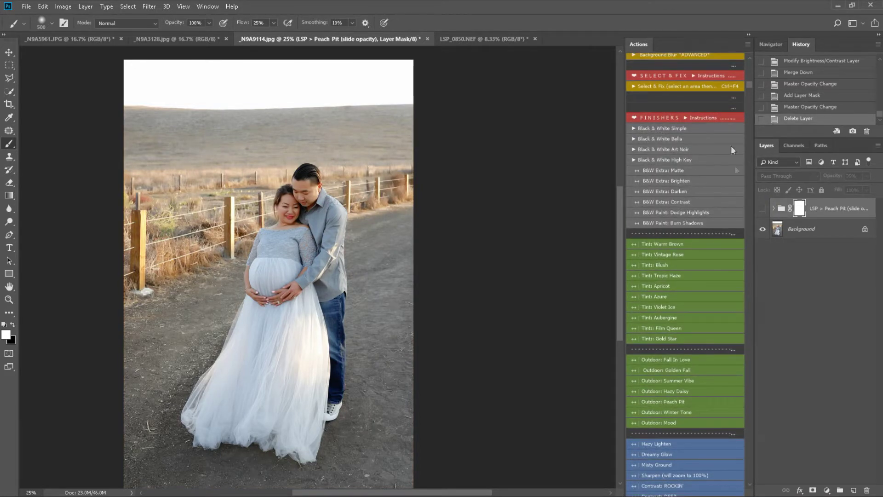
left_click(680, 140)
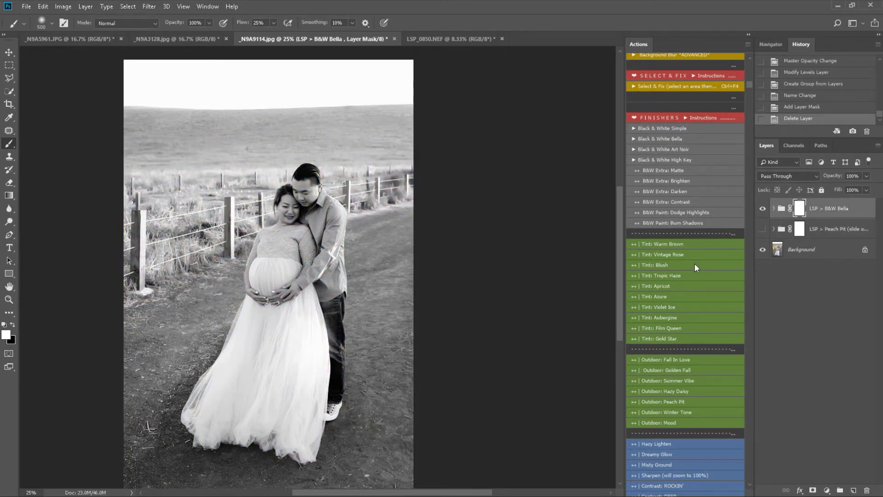
left_click(671, 172)
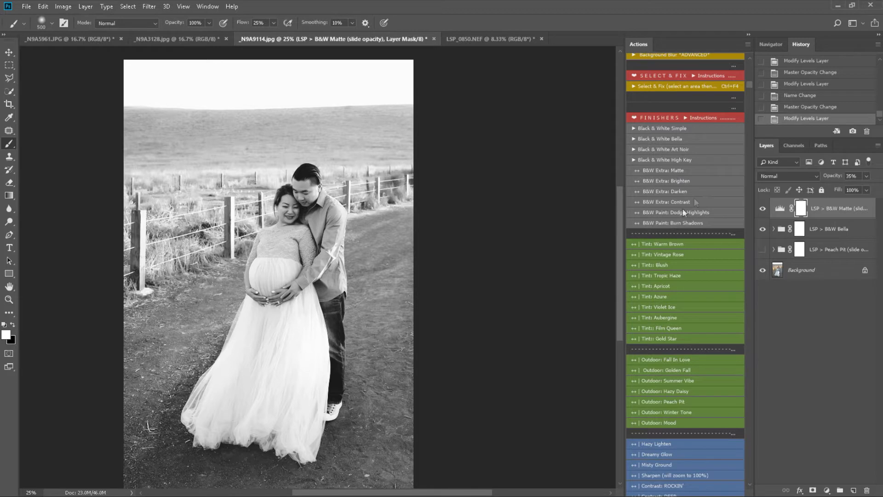
left_click(673, 191)
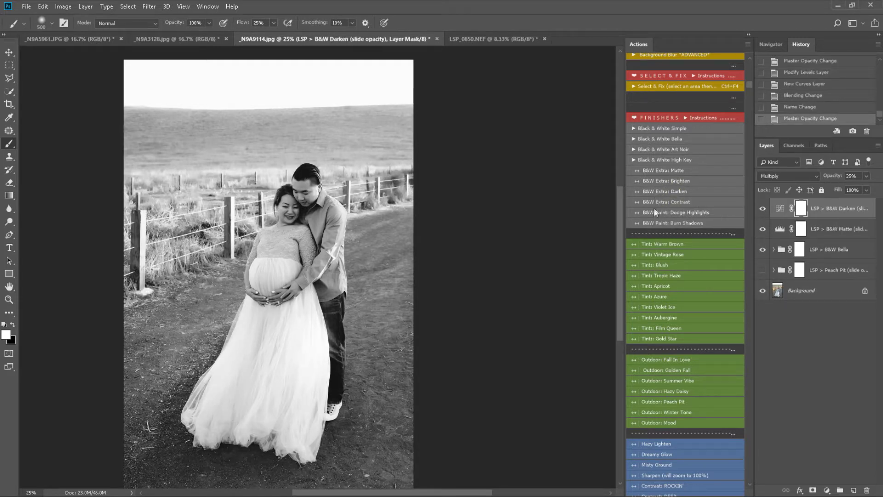
left_click(657, 202)
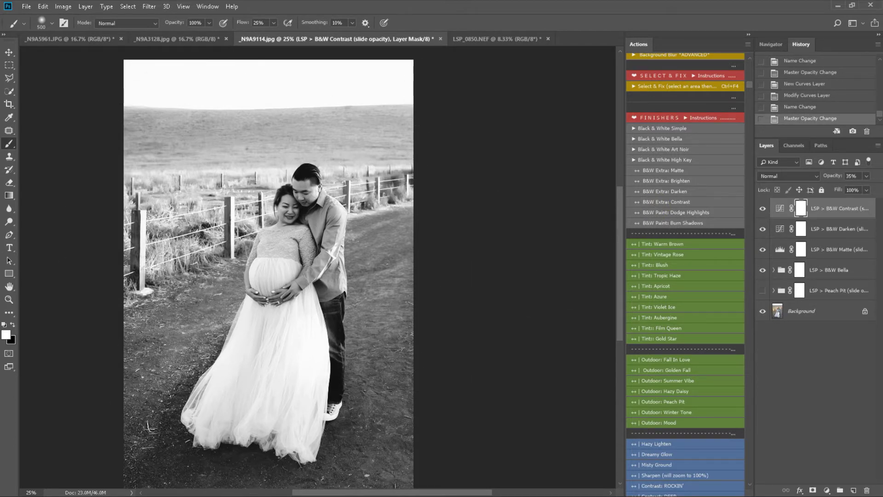
left_click_drag(762, 249, 762, 209)
With B&W Bella selected, add the B&W Extra: Brighten layer at 14% opacity.
left_click(850, 276)
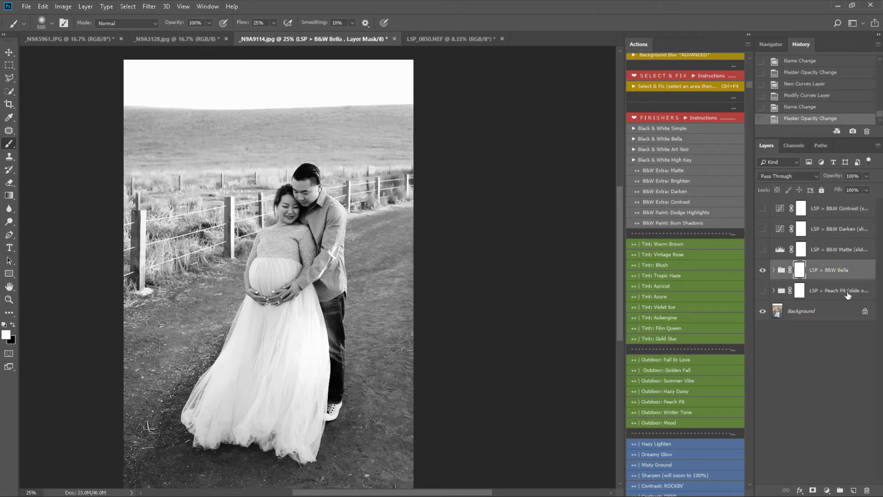
left_click(663, 182)
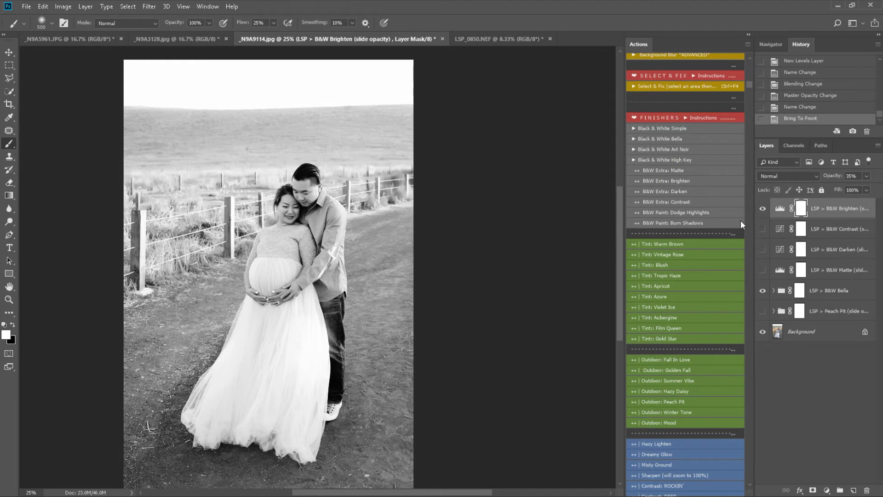
left_click(865, 176)
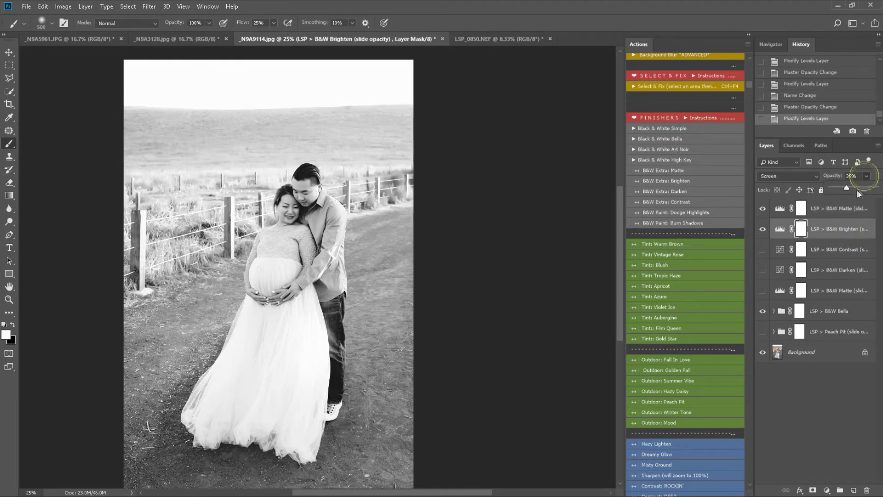
left_click_drag(847, 189, 837, 186)
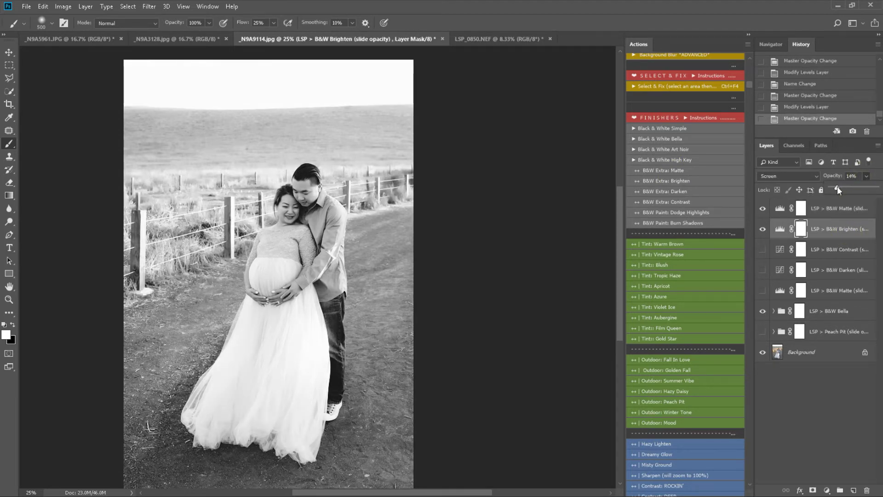
Hide the Brighten and top Matte layers and turn Contrast, Darken and Matte back on.
left_click(763, 230)
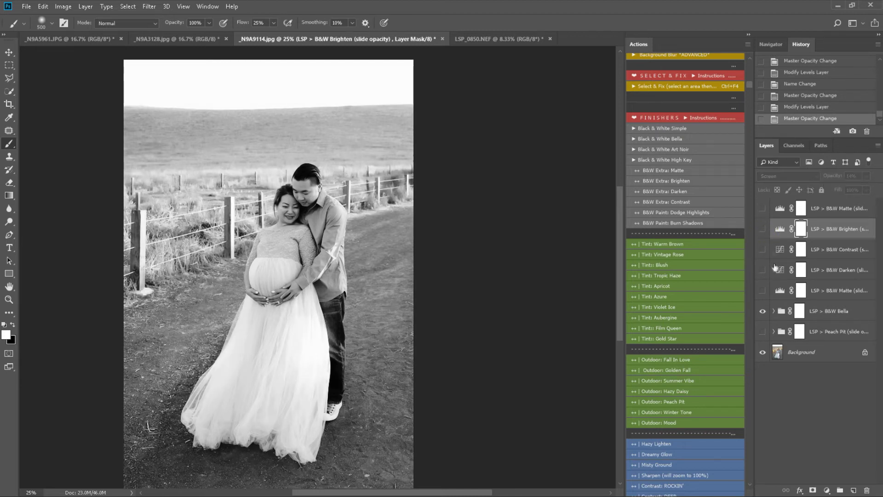
left_click(761, 230)
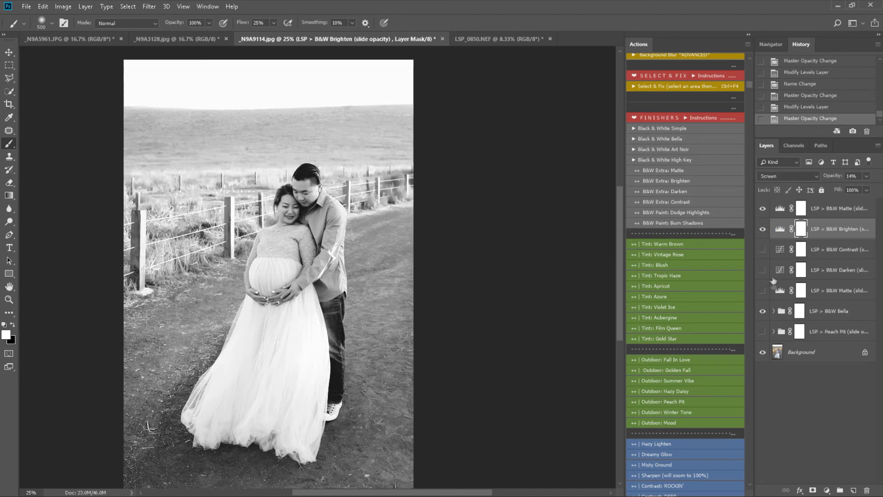
left_click(762, 232)
left_click_drag(763, 248, 763, 290)
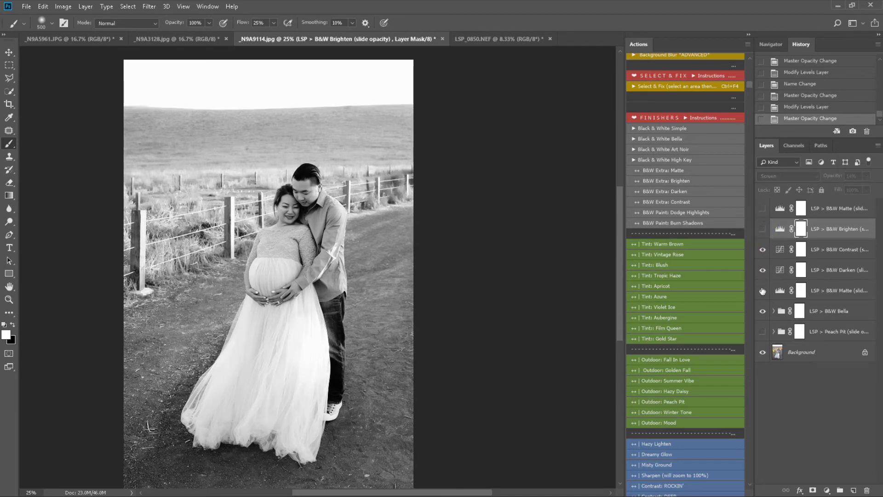